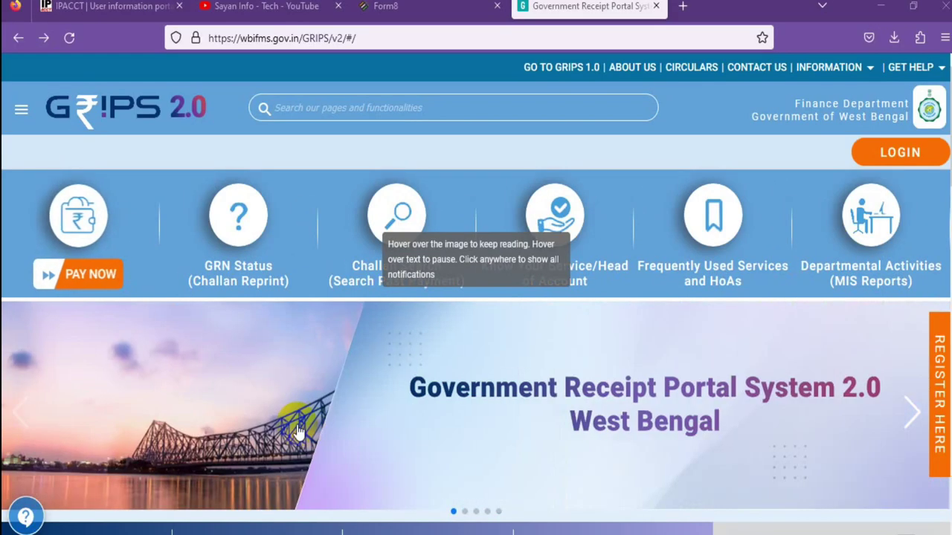
- Start a Pay Now payment without registration as Self and accept the depositor guidelines
{"action": "left_click", "coordinate": [89, 283]}
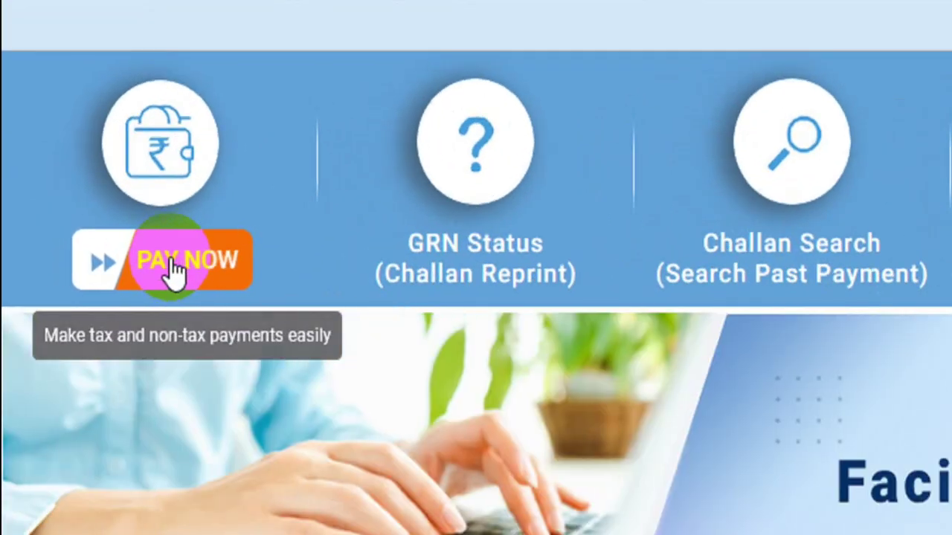
{"action": "left_click", "coordinate": [171, 264]}
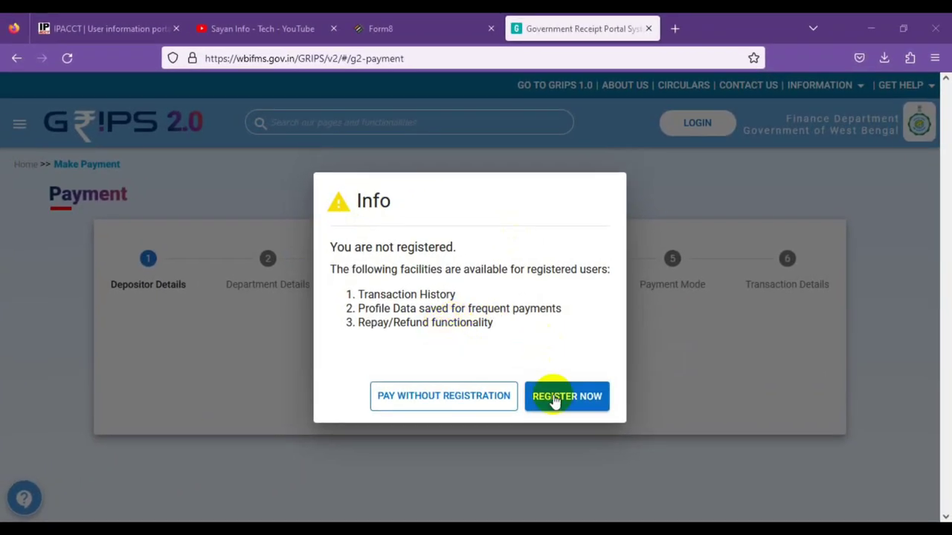
{"action": "left_click", "coordinate": [428, 403]}
{"action": "left_click", "coordinate": [428, 402]}
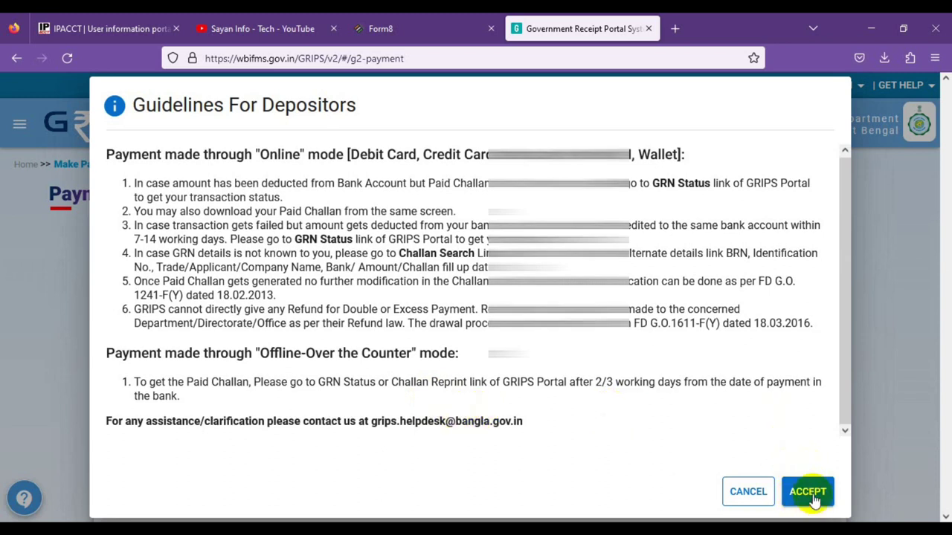
{"action": "left_click", "coordinate": [805, 492]}
{"action": "scroll", "coordinate": [372, 409], "scroll_direction": "down", "scroll_amount": 1}
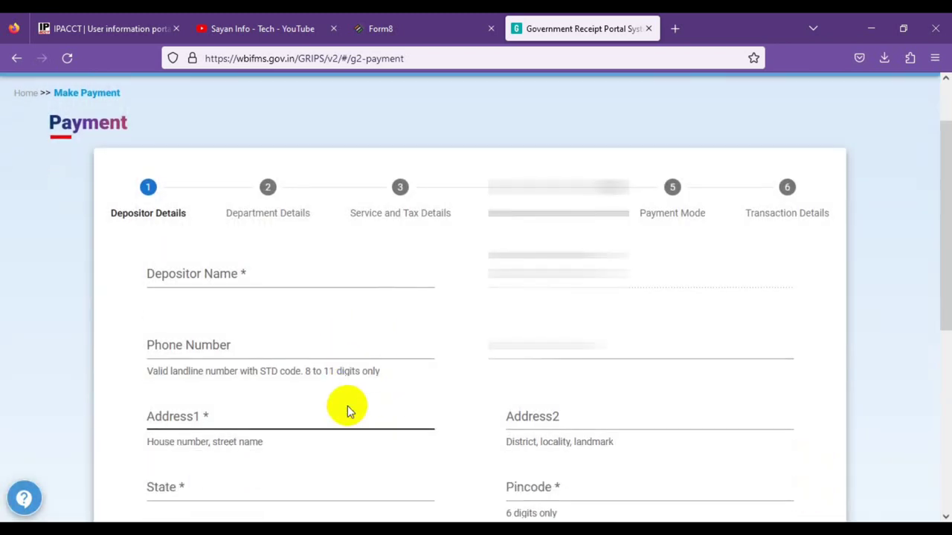
- Enter the depositor's name and the first address line
{"action": "left_click", "coordinate": [198, 273]}
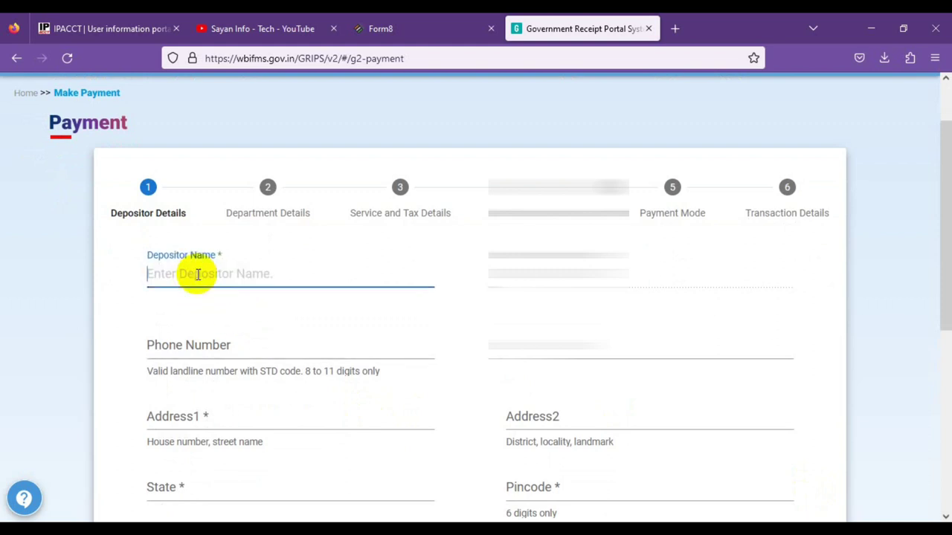
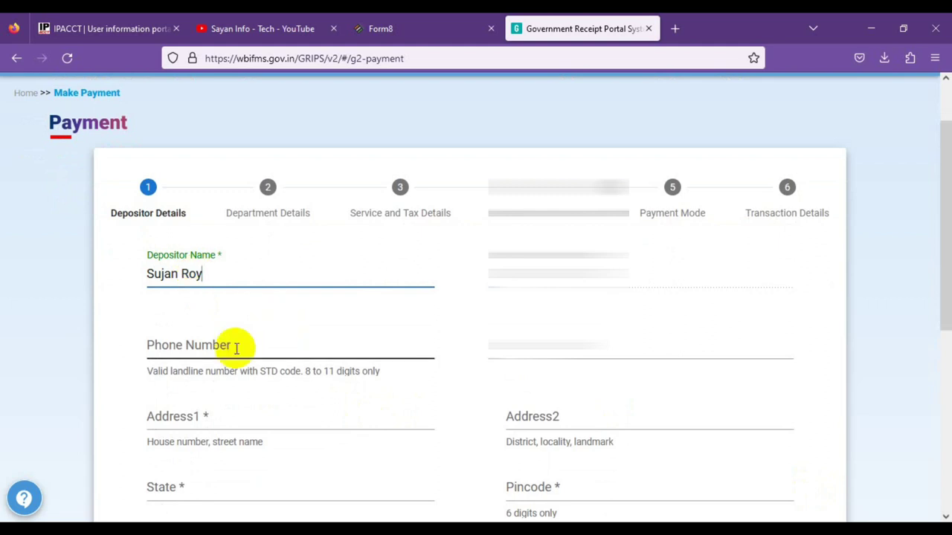
{"action": "left_click", "coordinate": [216, 343]}
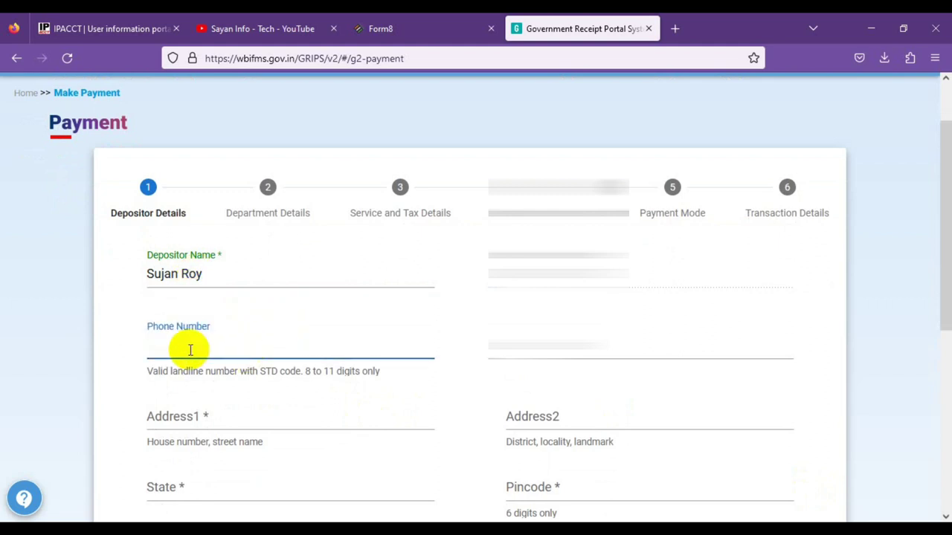
{"action": "scroll", "coordinate": [357, 357], "scroll_direction": "down", "scroll_amount": 2}
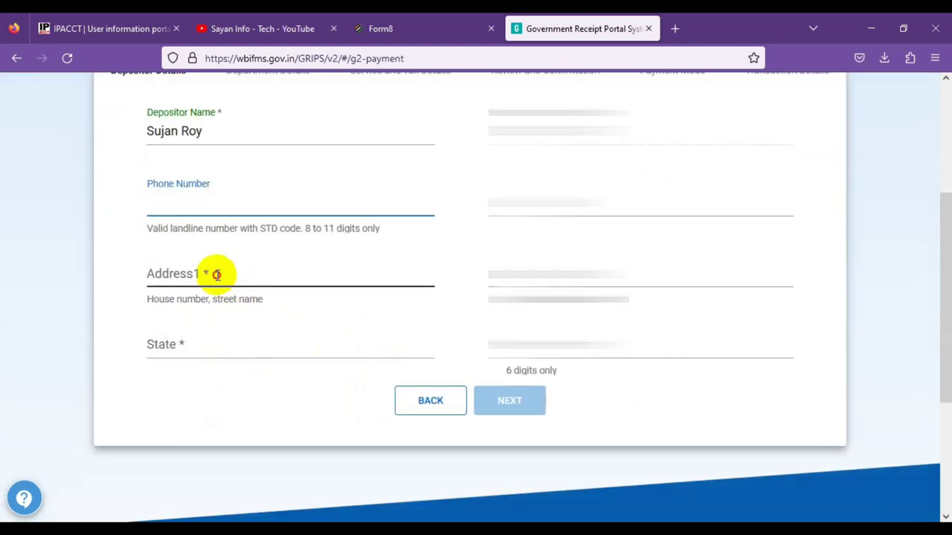
{"action": "left_click", "coordinate": [213, 272]}
{"action": "type", "text": "Singot"}
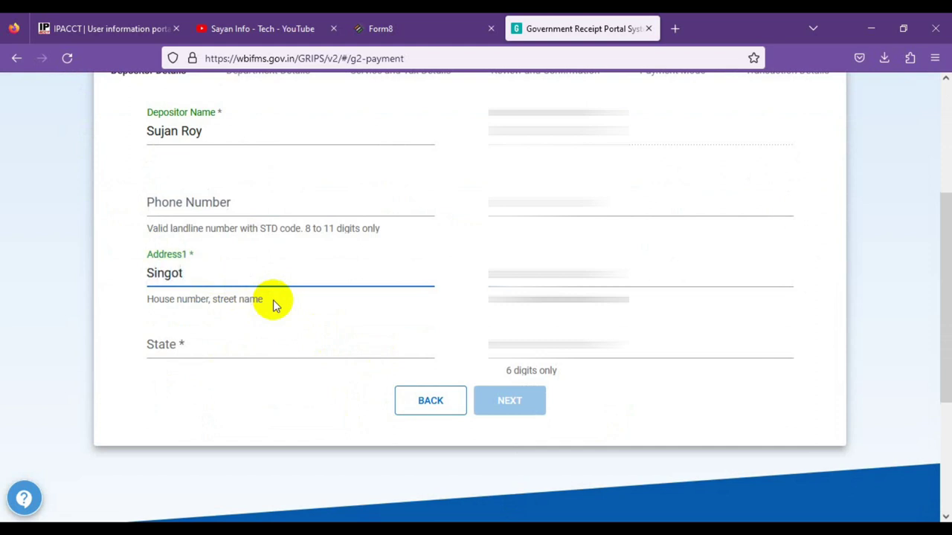
- Select West Bengal as the state, fill the right-column fields, and submit the details
{"action": "left_click", "coordinate": [228, 347]}
{"action": "scroll", "coordinate": [223, 291], "scroll_direction": "down", "scroll_amount": 10}
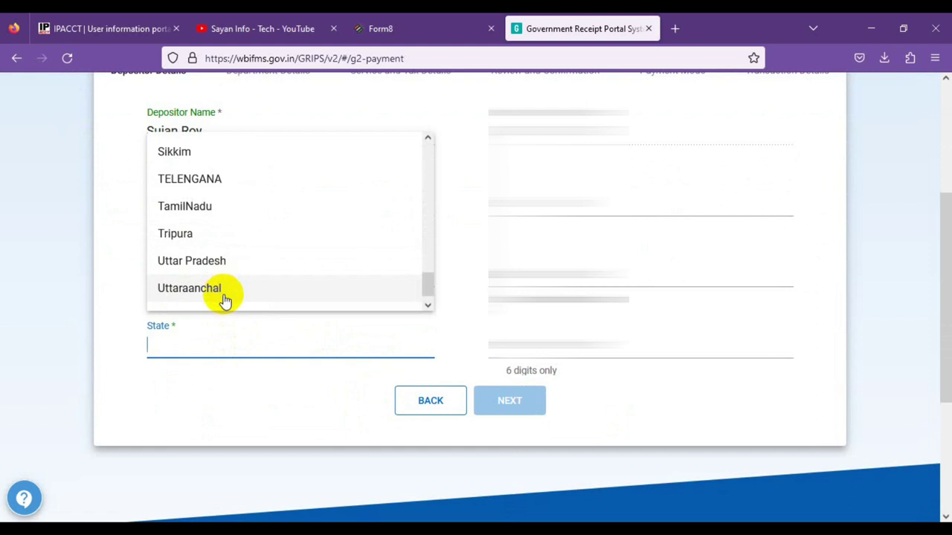
{"action": "scroll", "coordinate": [225, 300], "scroll_direction": "down", "scroll_amount": 1}
{"action": "left_click", "coordinate": [227, 297]}
{"action": "left_click", "coordinate": [559, 269]}
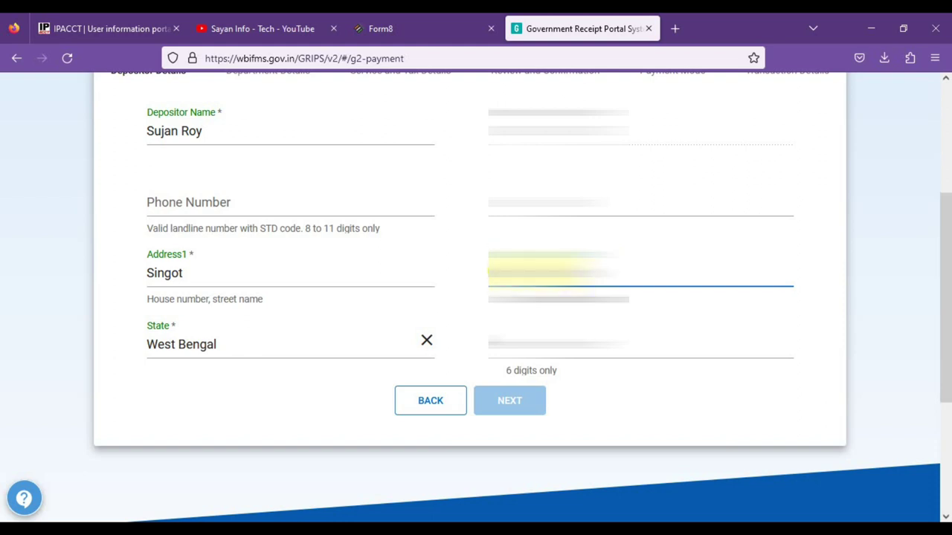
{"action": "left_click", "coordinate": [559, 340]}
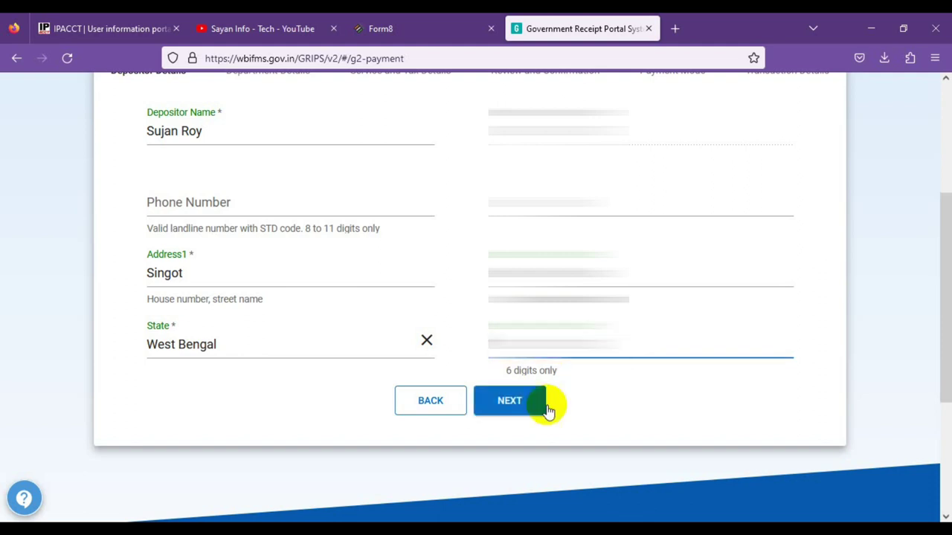
{"action": "left_click", "coordinate": [525, 403]}
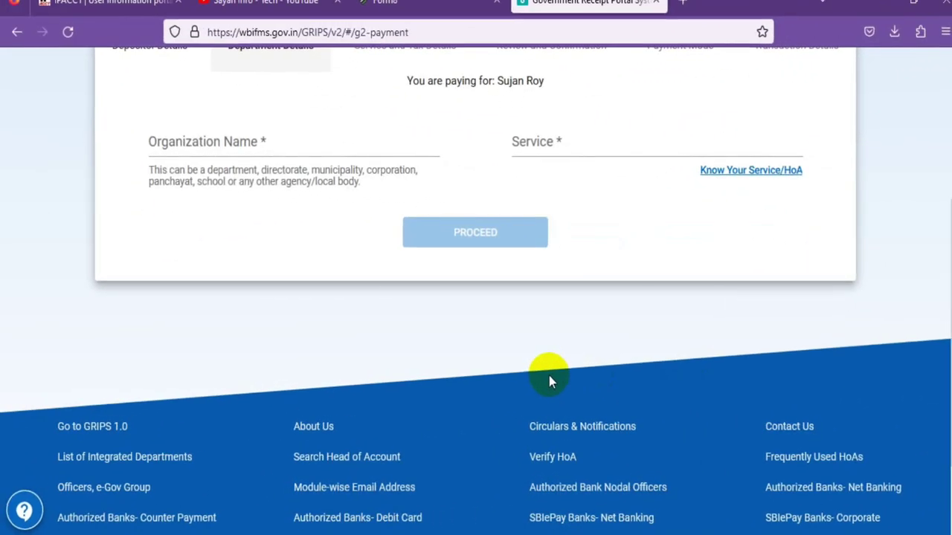
- Select Home (C & E) as the organization and browse the service list
{"action": "scroll", "coordinate": [548, 375], "scroll_direction": "up", "scroll_amount": 3}
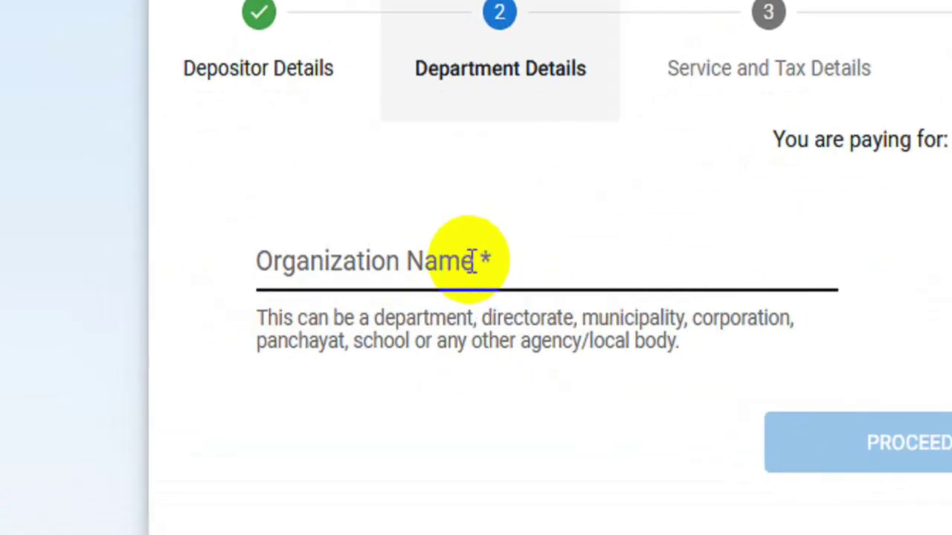
{"action": "left_click", "coordinate": [254, 295]}
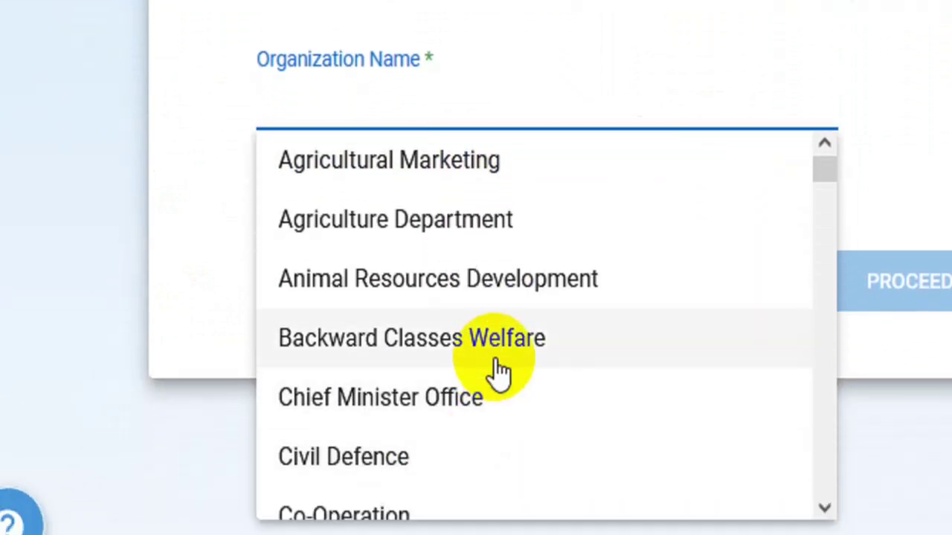
{"action": "type", "text": "h"}
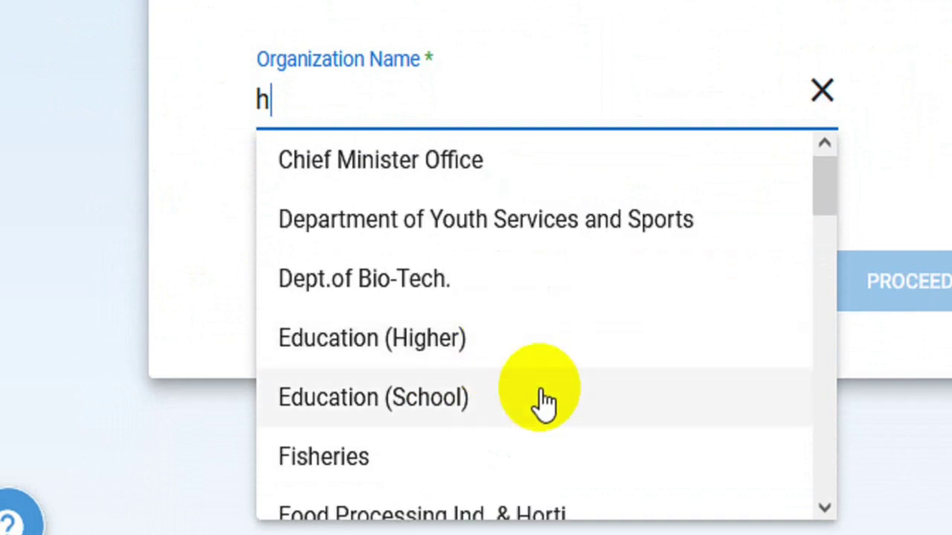
{"action": "scroll", "coordinate": [544, 401], "scroll_direction": "down", "scroll_amount": 3}
{"action": "scroll", "coordinate": [520, 411], "scroll_direction": "down", "scroll_amount": 2}
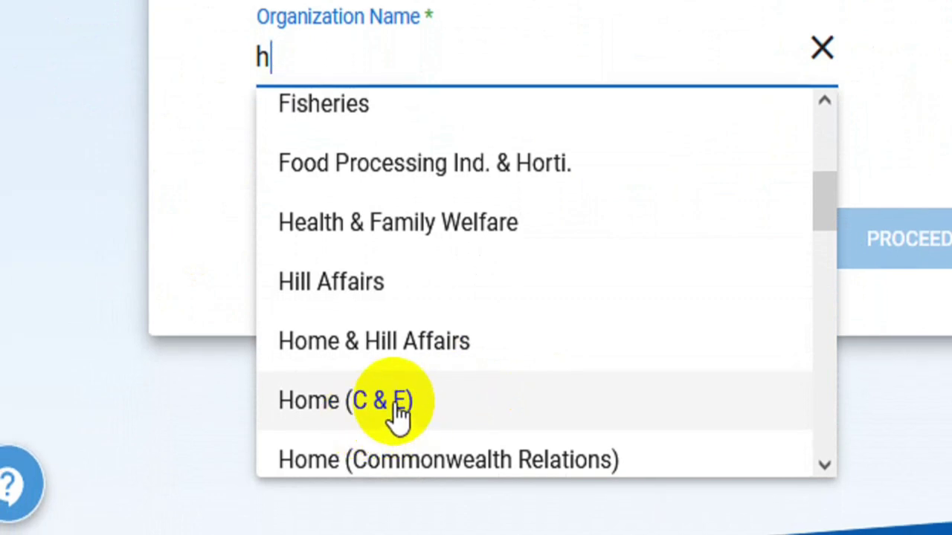
{"action": "left_click", "coordinate": [374, 405]}
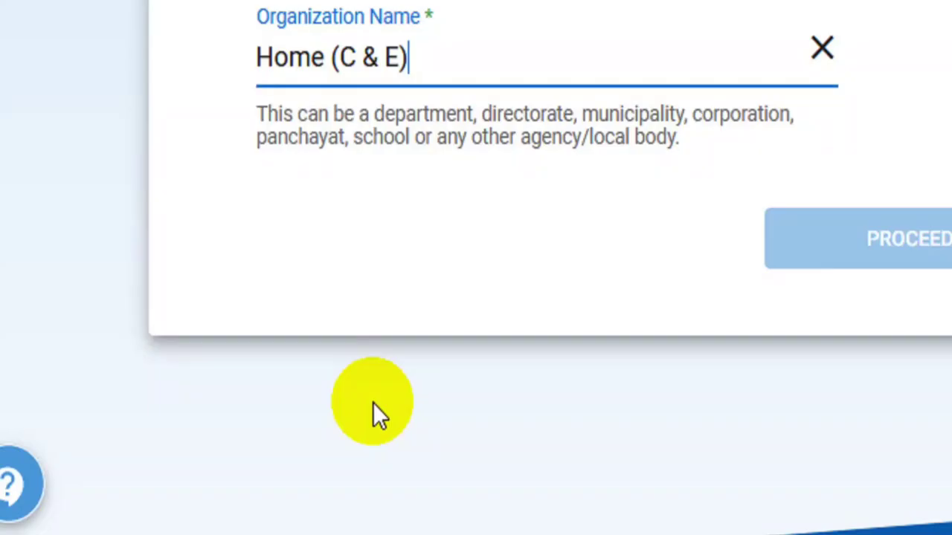
{"action": "left_click", "coordinate": [534, 300]}
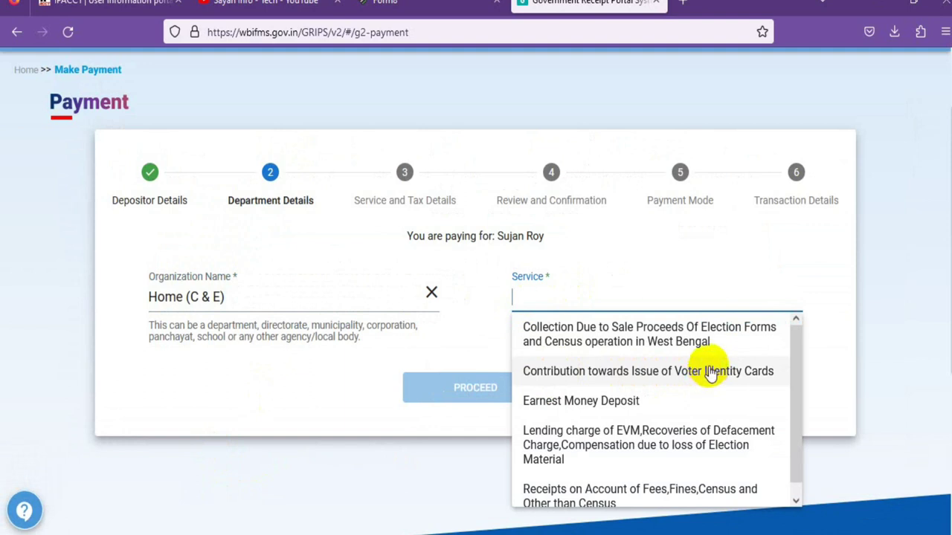
{"action": "scroll", "coordinate": [710, 374], "scroll_direction": "down", "scroll_amount": 1}
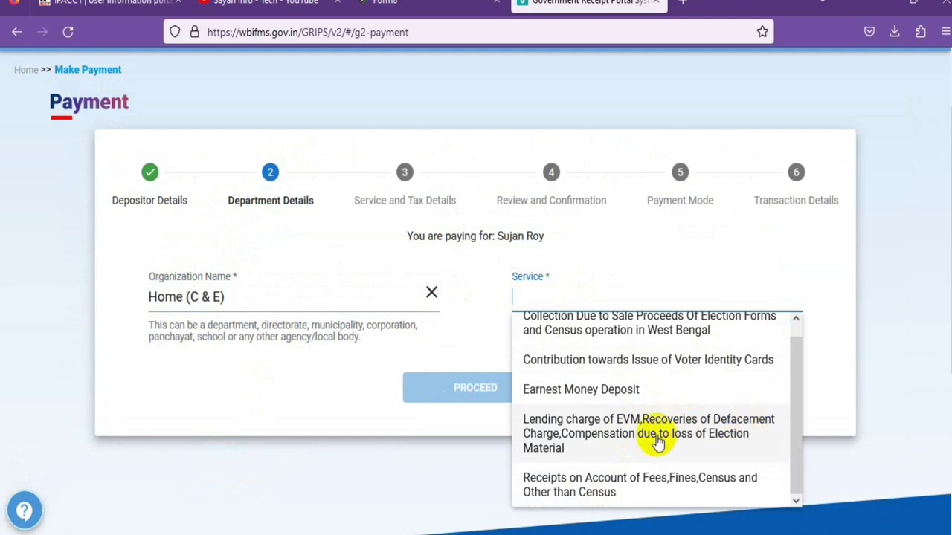
{"action": "scroll", "coordinate": [655, 409], "scroll_direction": "up", "scroll_amount": 1}
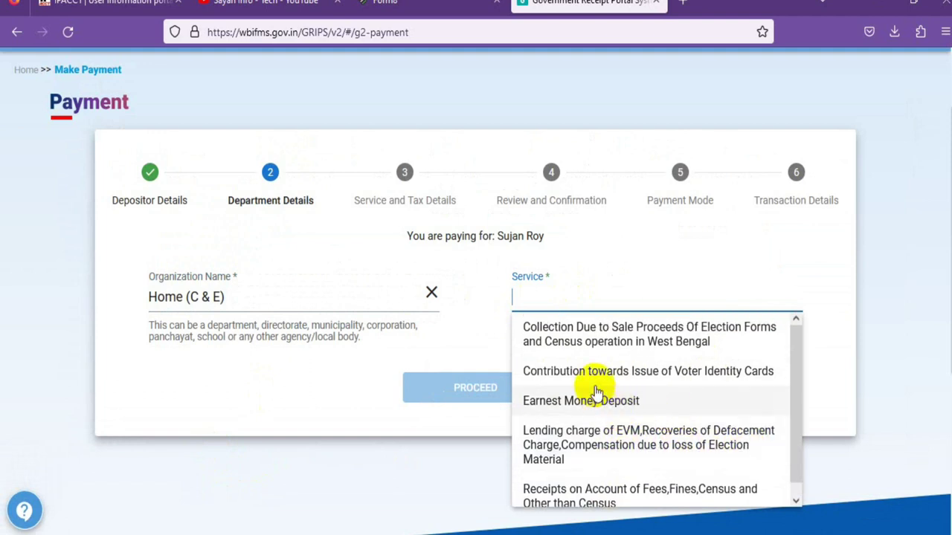
- Choose the Voter Identity Cards contribution service, user type Depositor, and enter the reference number
{"action": "left_click", "coordinate": [668, 376]}
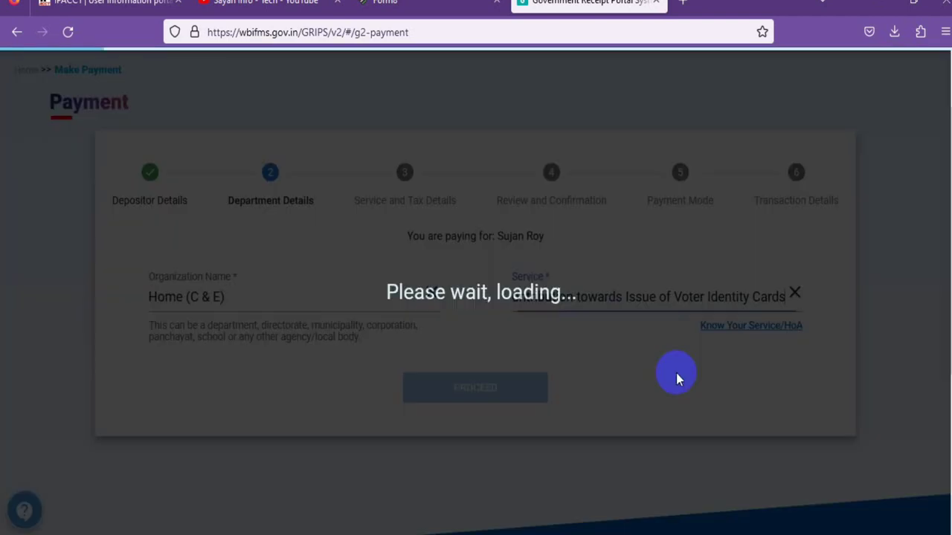
{"action": "left_click", "coordinate": [183, 383]}
{"action": "left_click", "coordinate": [183, 371]}
{"action": "left_click", "coordinate": [532, 375]}
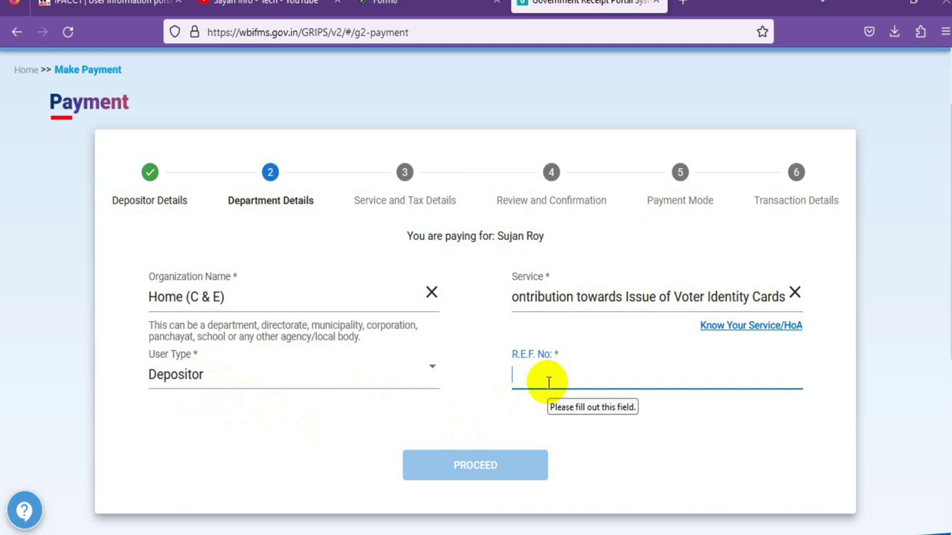
{"action": "type", "text": "hgt"}
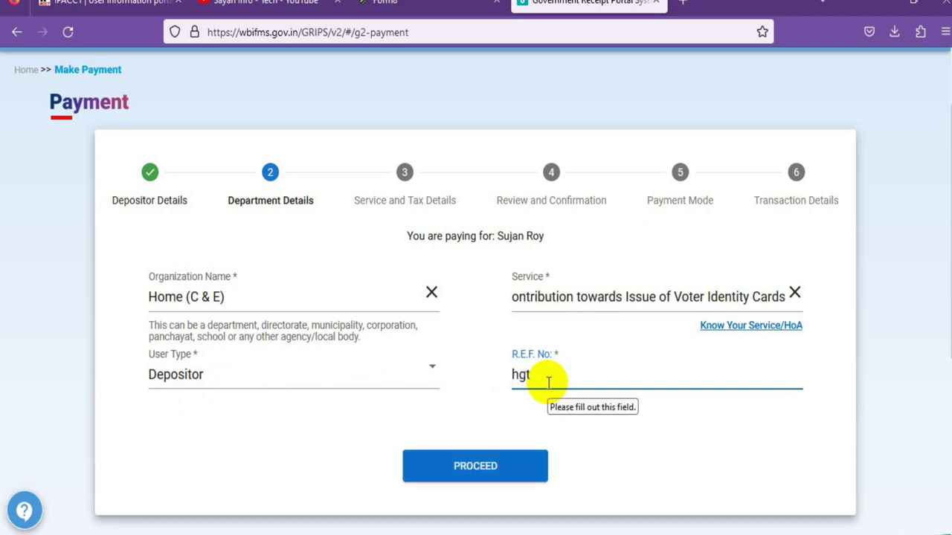
{"action": "key", "text": "BackSpace"}
{"action": "key", "text": "BackSpace"}
{"action": "key", "text": "BackSpace"}
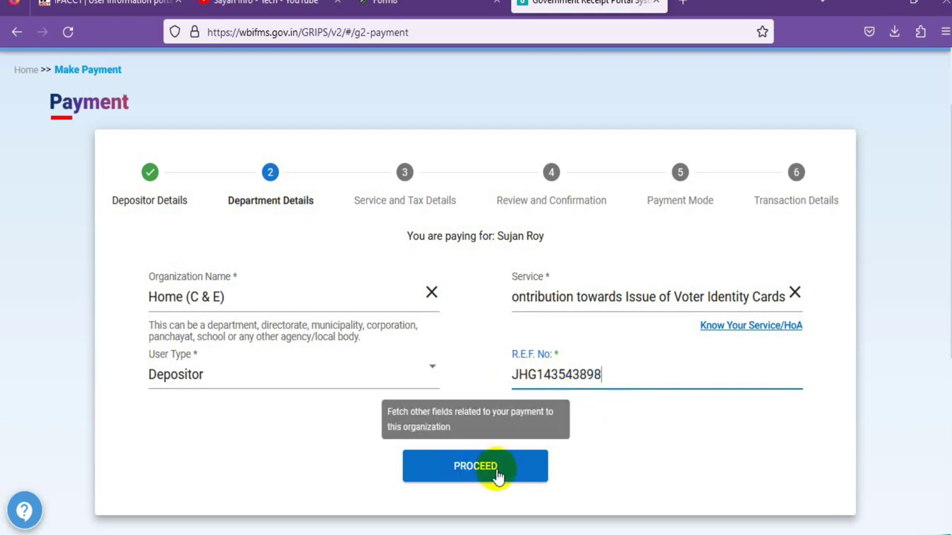
- Proceed to department details and enter the applicant's name and address
{"action": "left_click", "coordinate": [493, 473]}
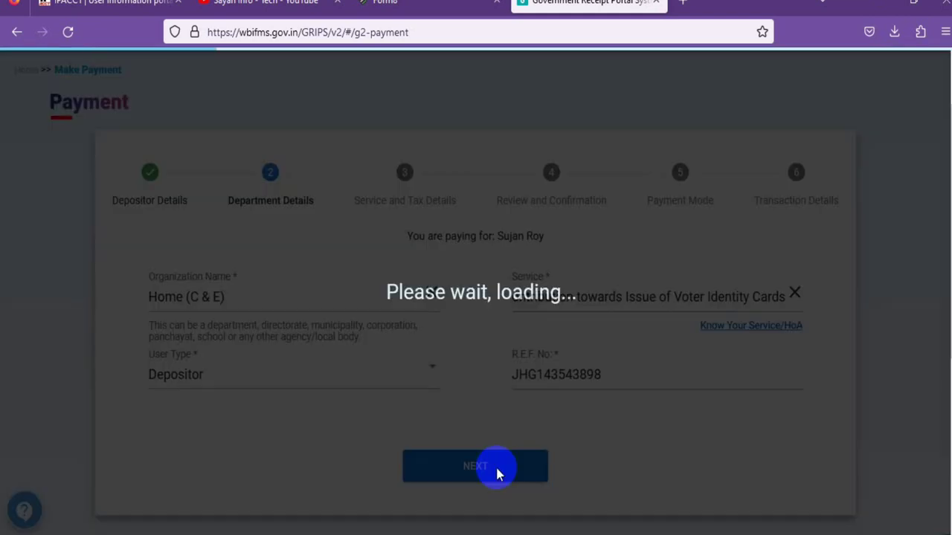
{"action": "scroll", "coordinate": [395, 376], "scroll_direction": "down", "scroll_amount": 3}
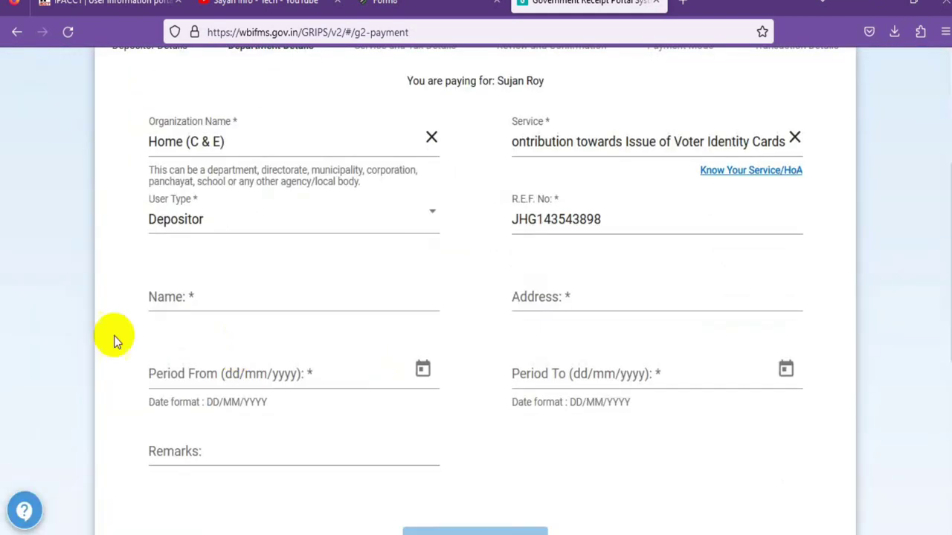
{"action": "left_click", "coordinate": [191, 295]}
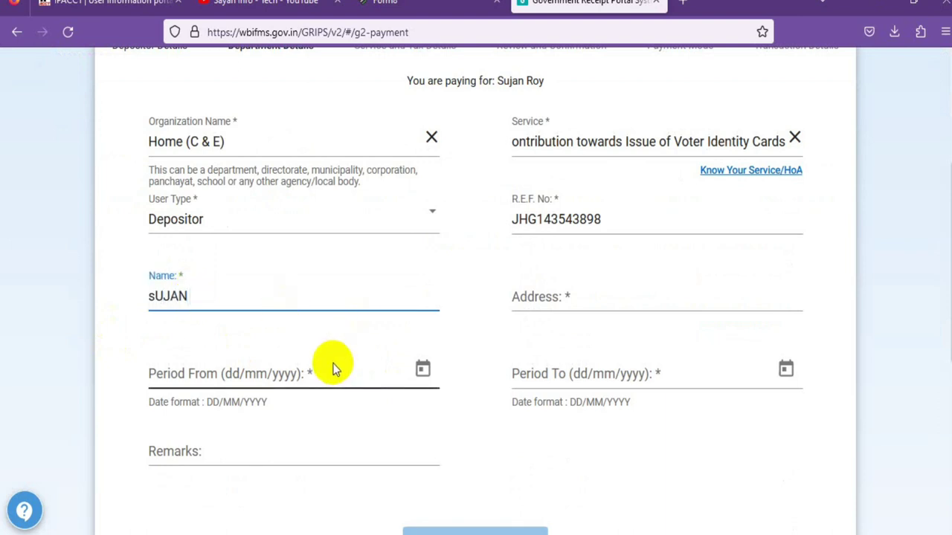
{"action": "left_click", "coordinate": [86, 305]}
{"action": "left_click", "coordinate": [580, 304]}
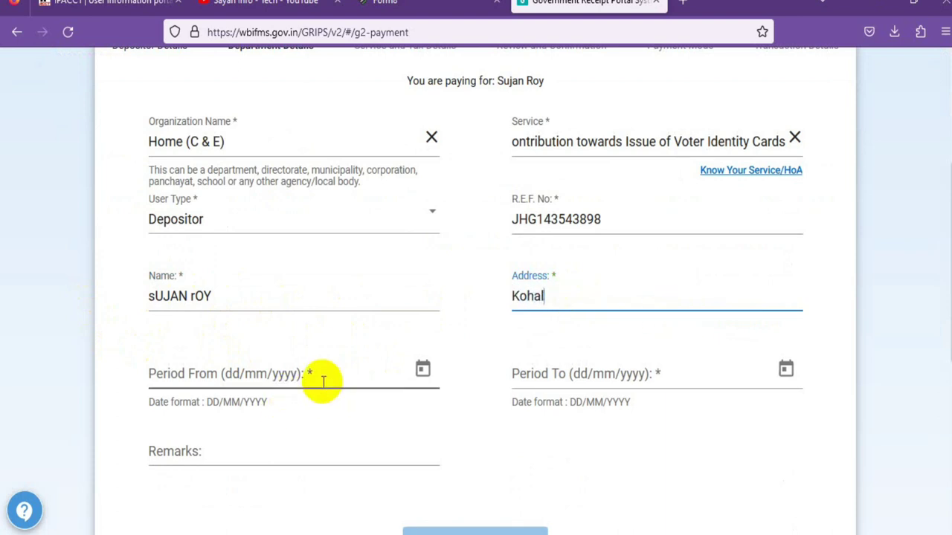
- Set the period 09/04/2023 to 30/04/2023 and add the Voter Card Reprint remark
{"action": "left_click", "coordinate": [421, 368]}
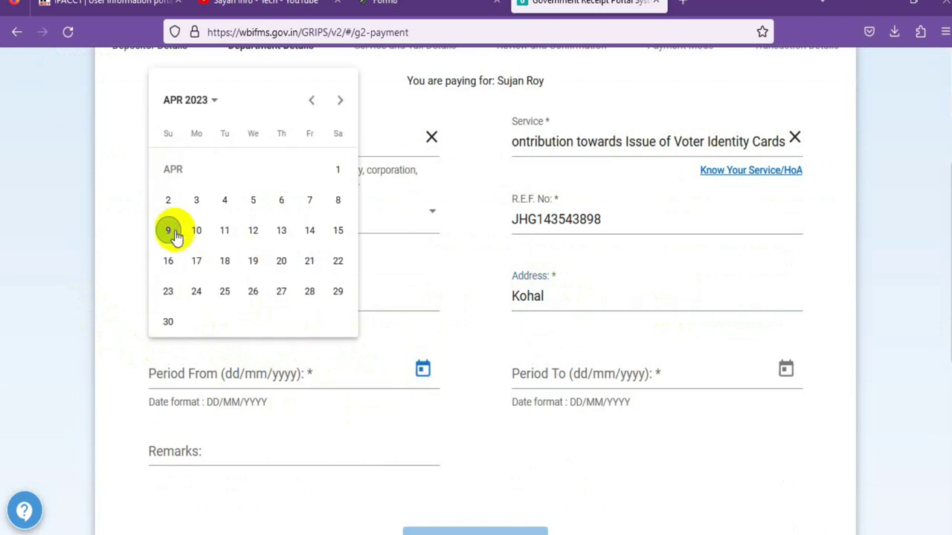
{"action": "left_click", "coordinate": [170, 232]}
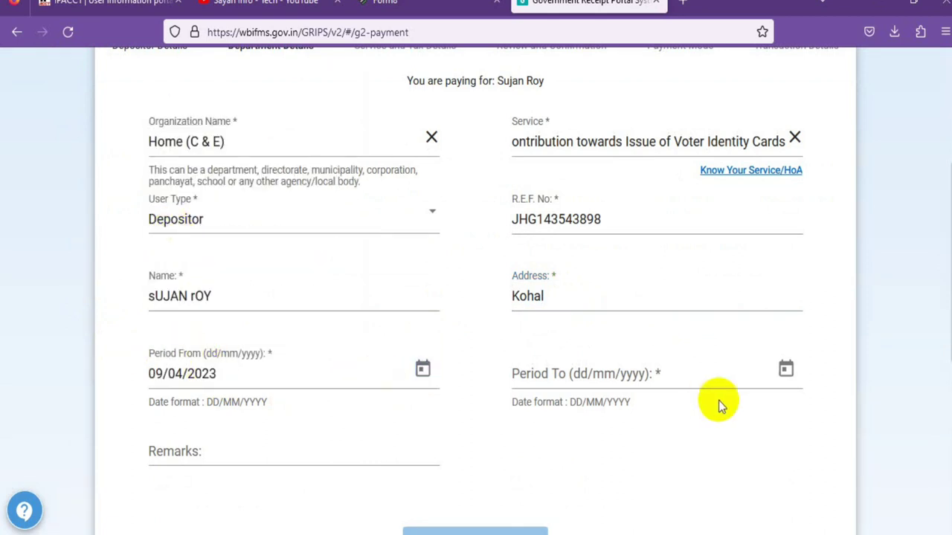
{"action": "left_click", "coordinate": [786, 369]}
{"action": "left_click", "coordinate": [532, 324]}
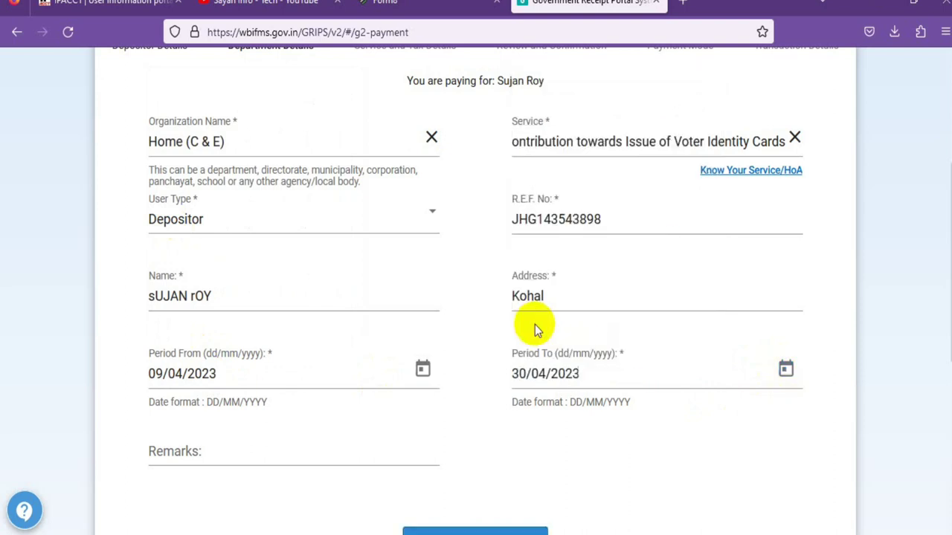
{"action": "scroll", "coordinate": [521, 427], "scroll_direction": "down", "scroll_amount": 1}
{"action": "left_click", "coordinate": [212, 368]}
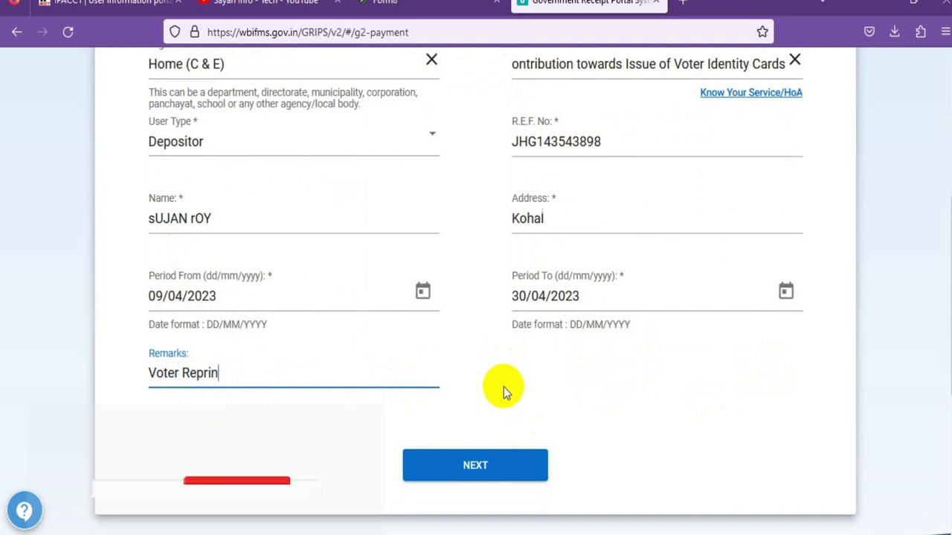
{"action": "type", "text": "nt"}
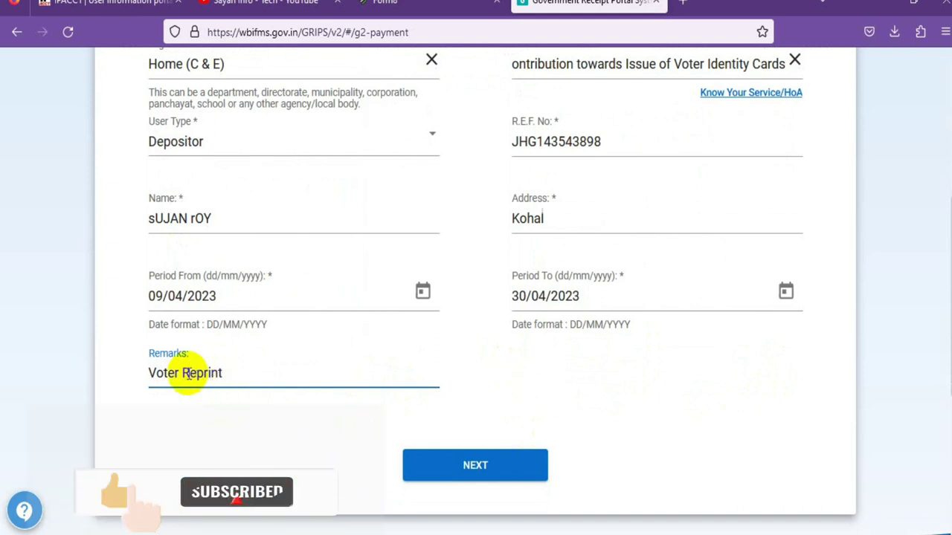
{"action": "type", "text": "d"}
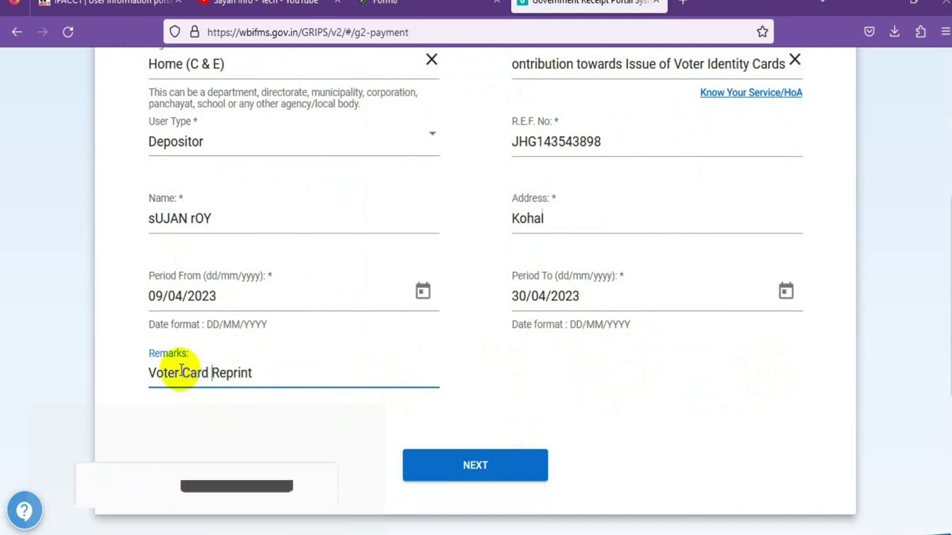
- Choose the duplicate voter identity card sub-service and head of account with amount 25
{"action": "left_click", "coordinate": [497, 473]}
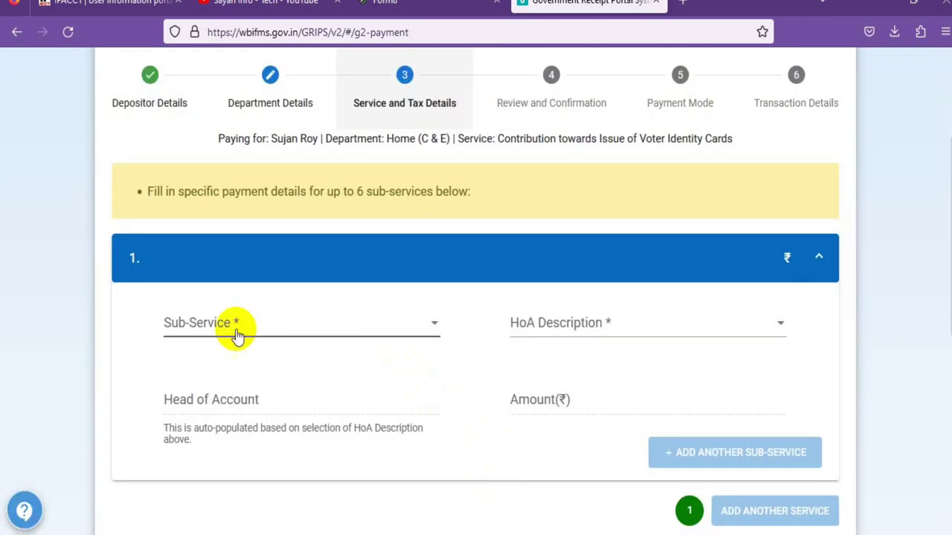
{"action": "left_click", "coordinate": [221, 327]}
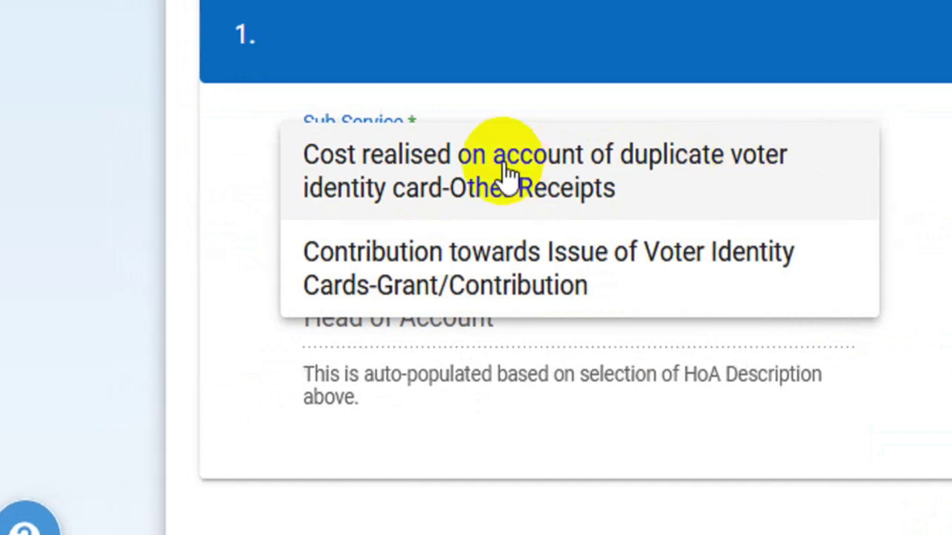
{"action": "left_click", "coordinate": [504, 166]}
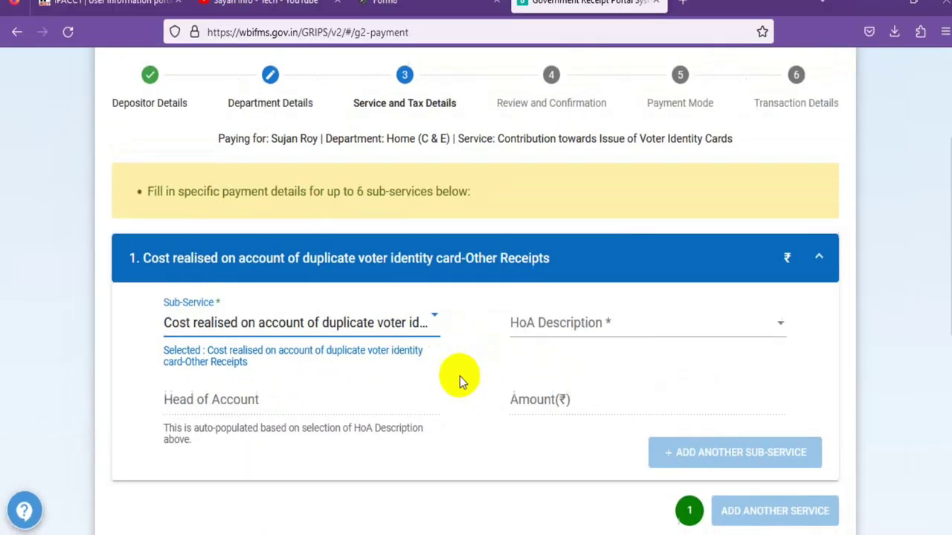
{"action": "left_click", "coordinate": [548, 325]}
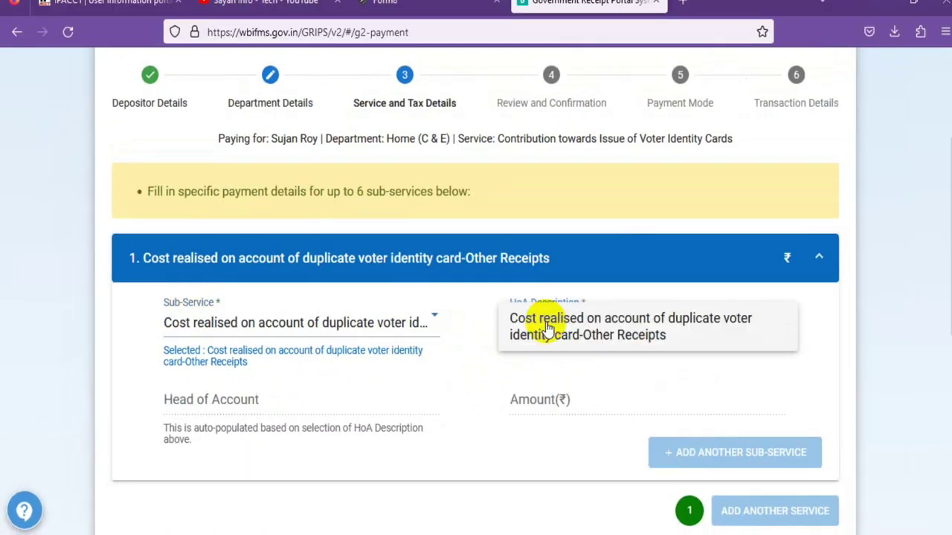
{"action": "left_click", "coordinate": [591, 325]}
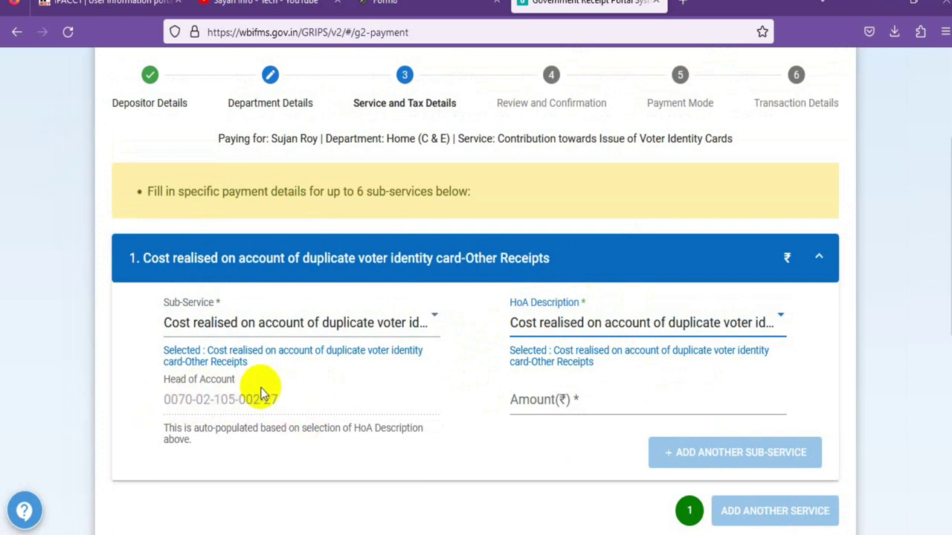
{"action": "left_click", "coordinate": [561, 405]}
{"action": "type", "text": "25"}
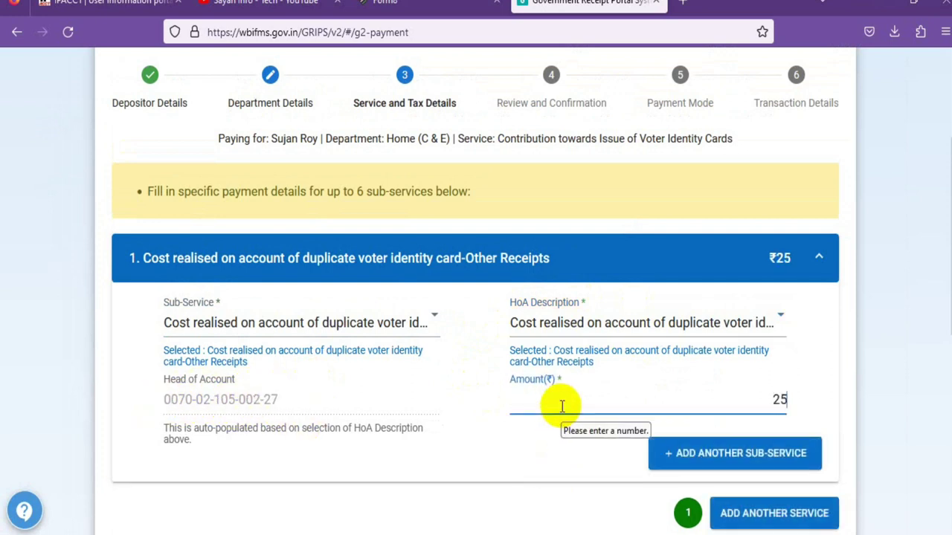
{"action": "scroll", "coordinate": [483, 387], "scroll_direction": "down", "scroll_amount": 2}
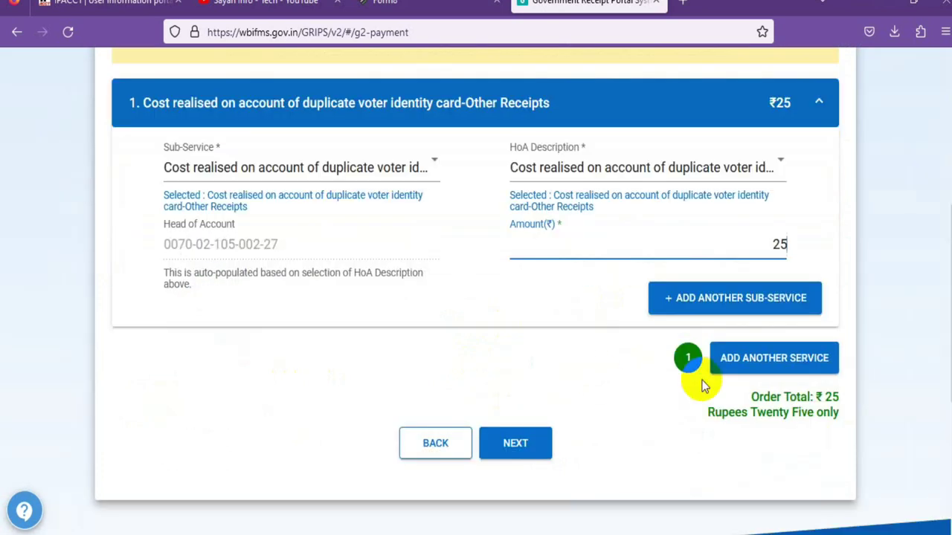
- Review the challan and tick Verified and checked
{"action": "left_click", "coordinate": [535, 450]}
{"action": "scroll", "coordinate": [509, 419], "scroll_direction": "down", "scroll_amount": 10}
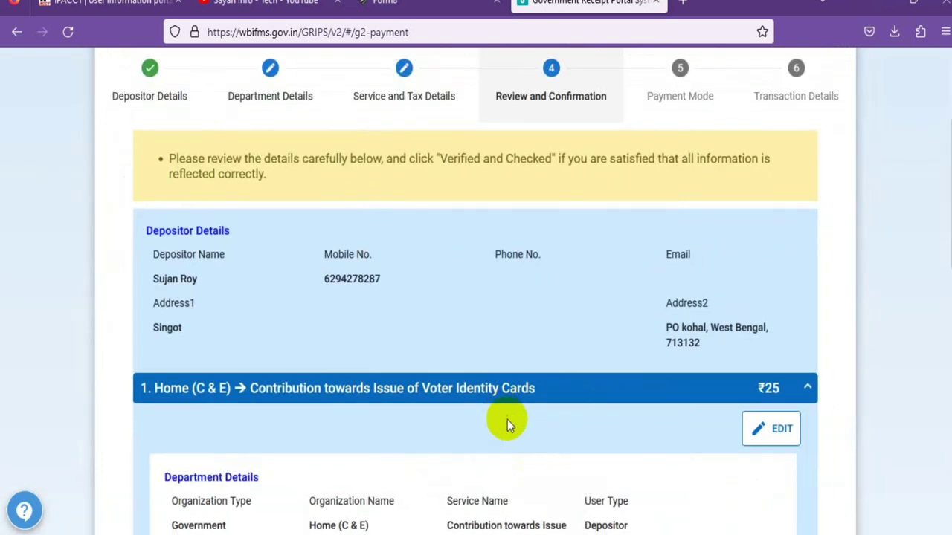
{"action": "scroll", "coordinate": [508, 424], "scroll_direction": "up", "scroll_amount": 4}
{"action": "scroll", "coordinate": [446, 414], "scroll_direction": "down", "scroll_amount": 3}
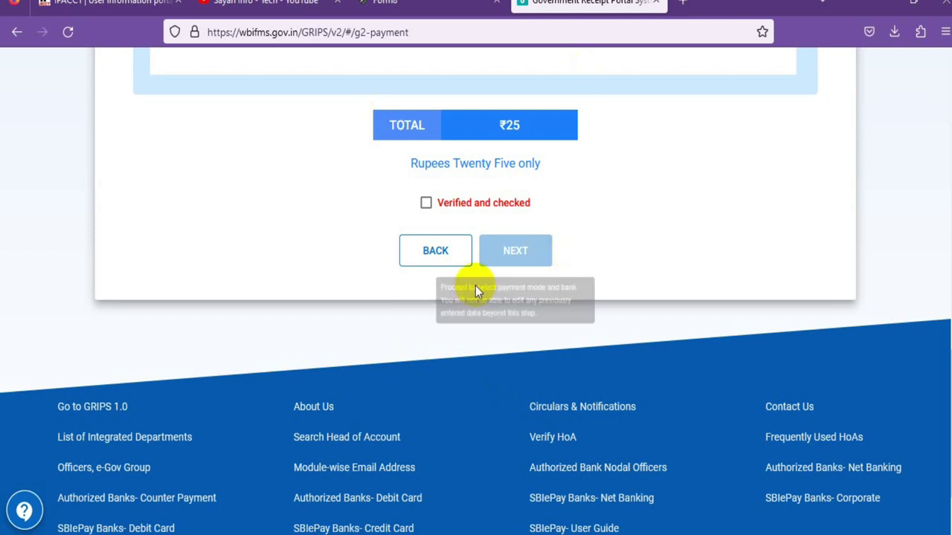
{"action": "left_click", "coordinate": [425, 203]}
{"action": "left_click", "coordinate": [513, 253]}
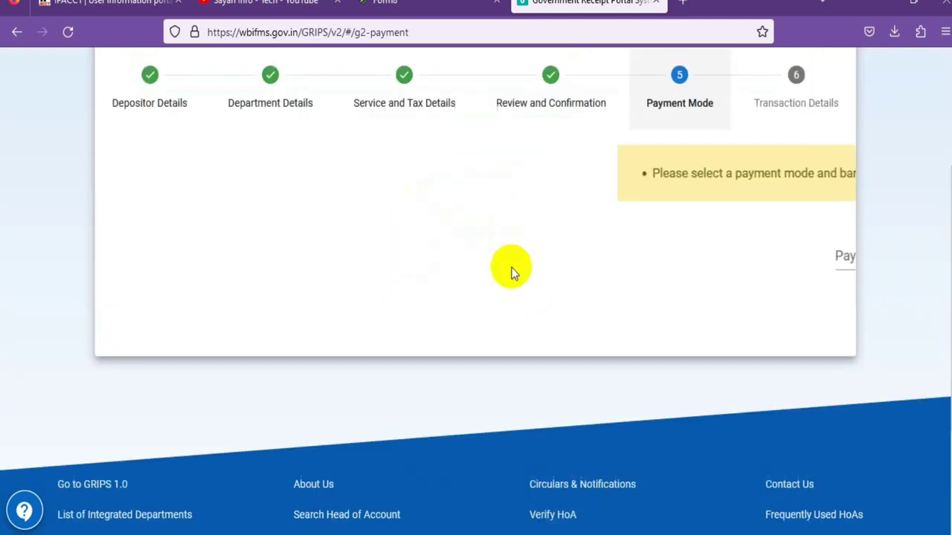
- Set Payment Mode to Online Payment via Payment Gateway, using SBI EPay
{"action": "left_click", "coordinate": [415, 257]}
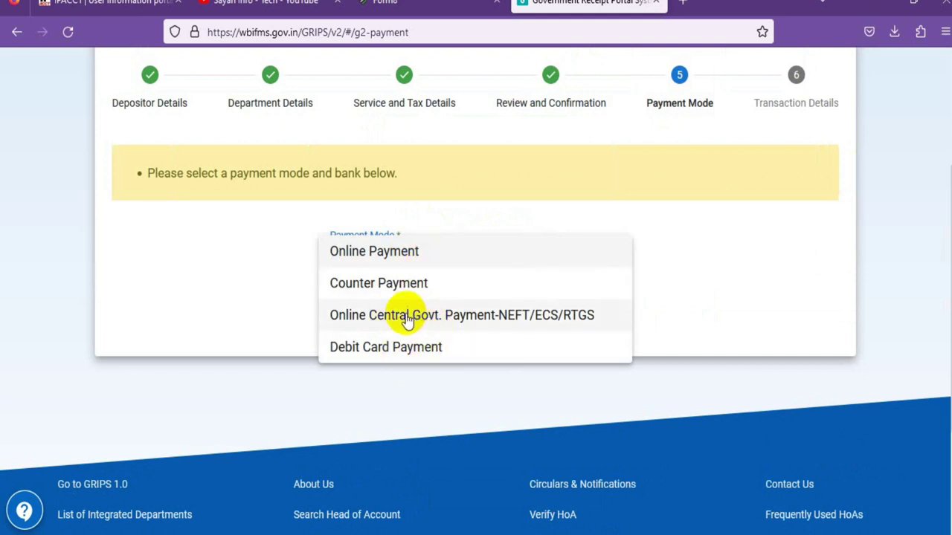
{"action": "left_click", "coordinate": [377, 253]}
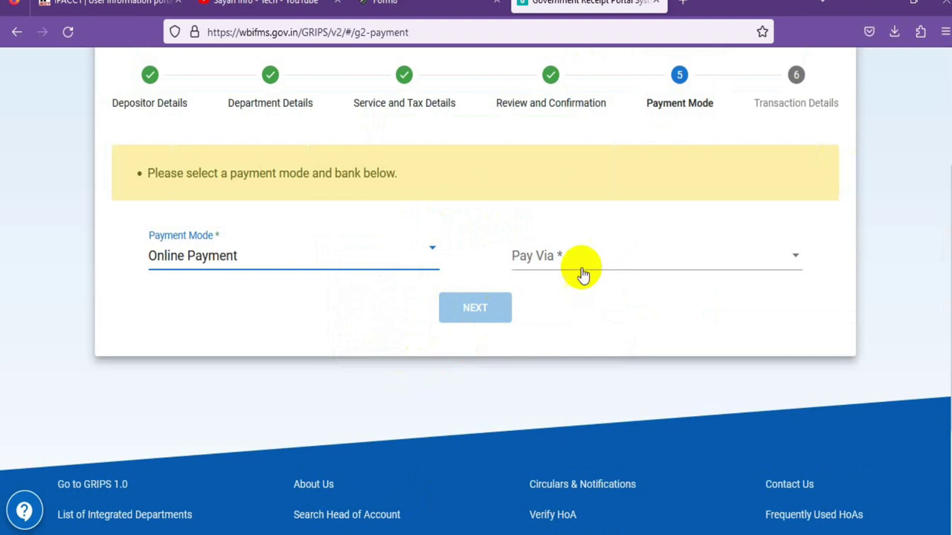
{"action": "left_click", "coordinate": [582, 274]}
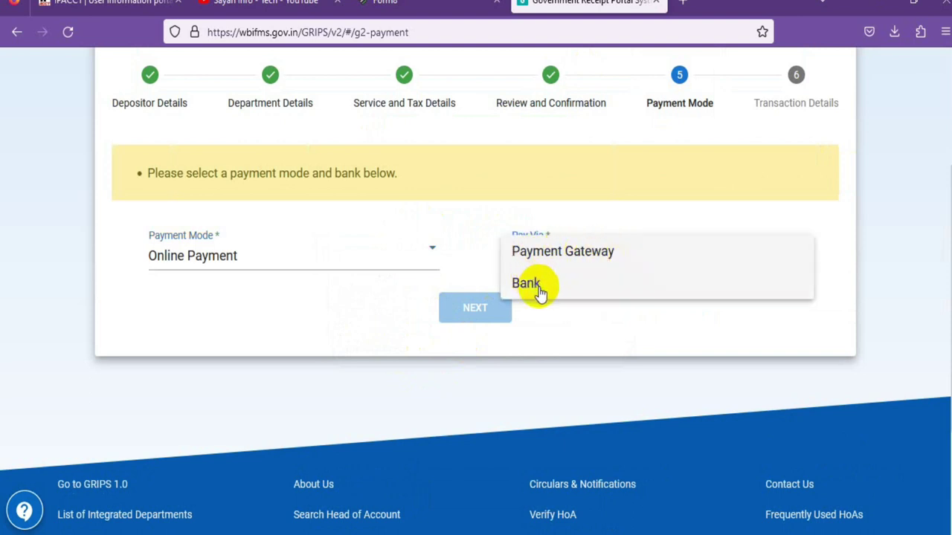
{"action": "left_click", "coordinate": [569, 262]}
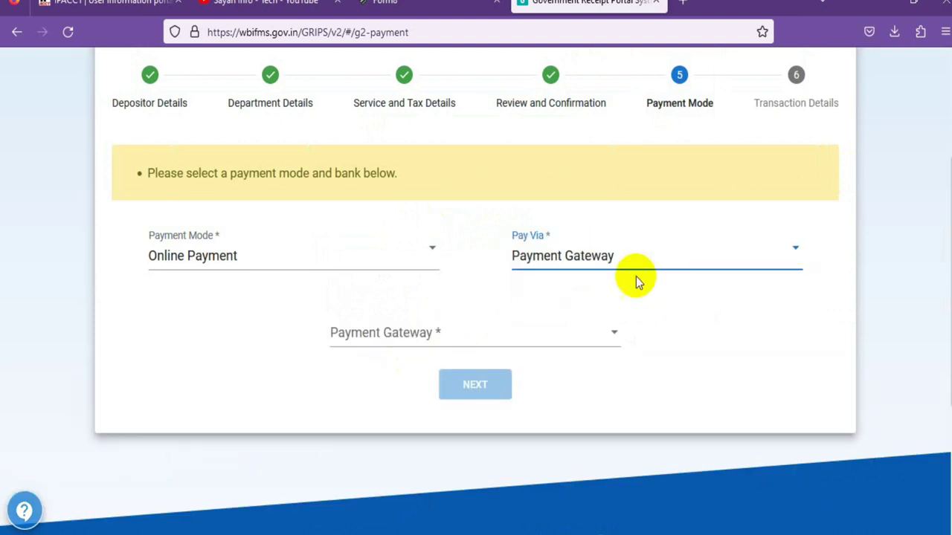
{"action": "left_click", "coordinate": [496, 344]}
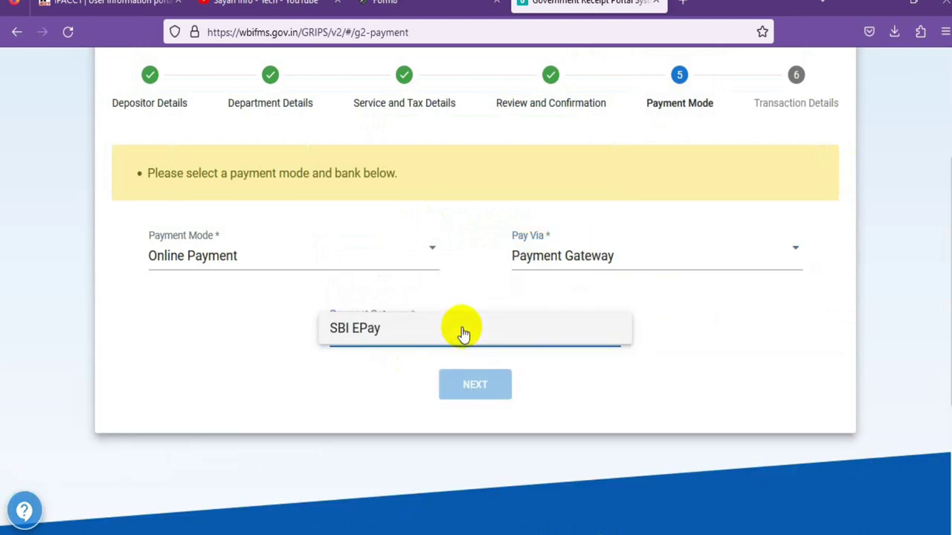
{"action": "left_click", "coordinate": [373, 338]}
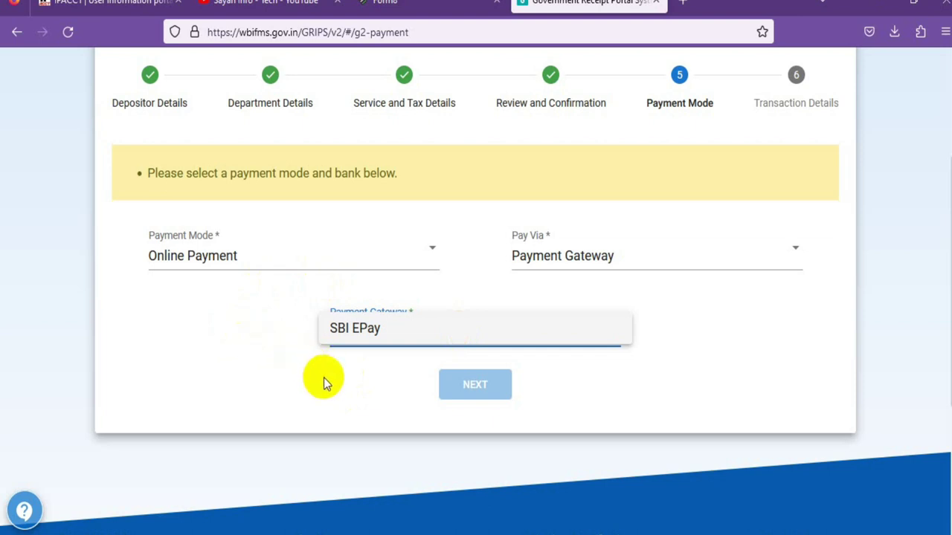
{"action": "left_click", "coordinate": [377, 332]}
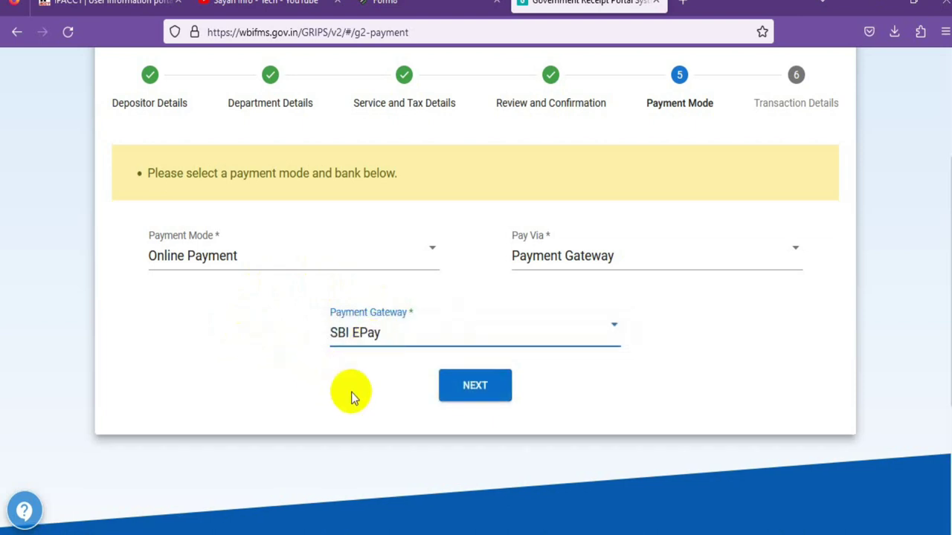
- Generate the challan and dismiss the Success message to view the GRN and transaction details
{"action": "left_click", "coordinate": [466, 392]}
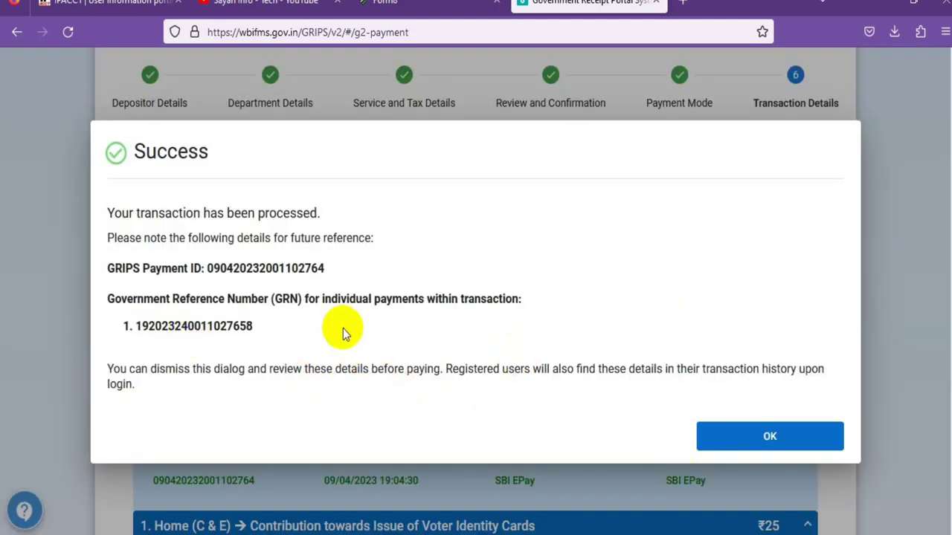
{"action": "left_click", "coordinate": [786, 442]}
{"action": "scroll", "coordinate": [552, 426], "scroll_direction": "down", "scroll_amount": 8}
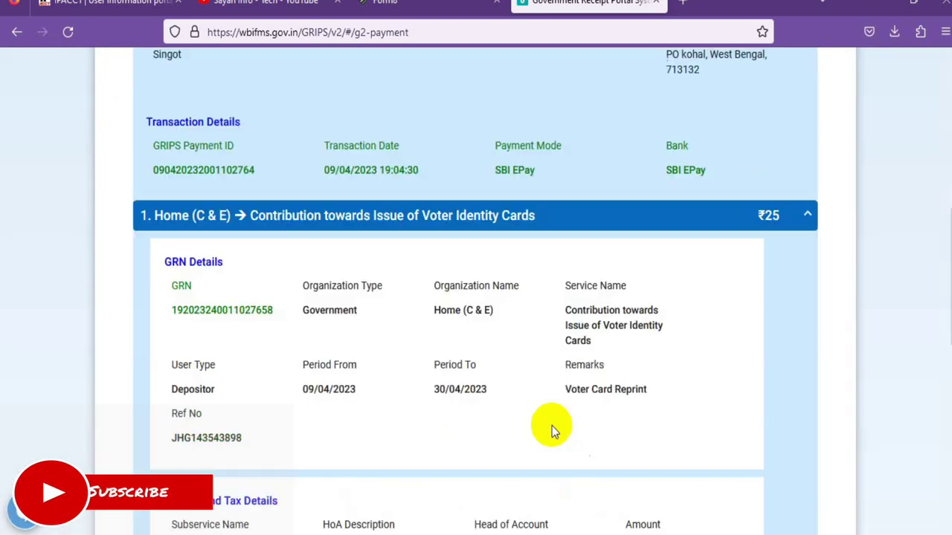
- Redirect to SBI ePay and focus the Card Number field on the ₹25 payment page
{"action": "left_click", "coordinate": [521, 444]}
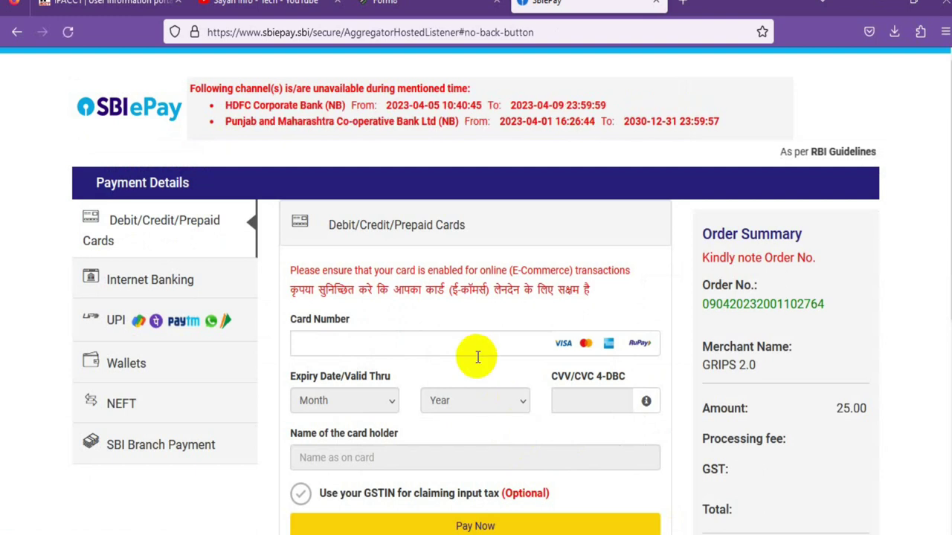
{"action": "scroll", "coordinate": [476, 357], "scroll_direction": "down", "scroll_amount": 2}
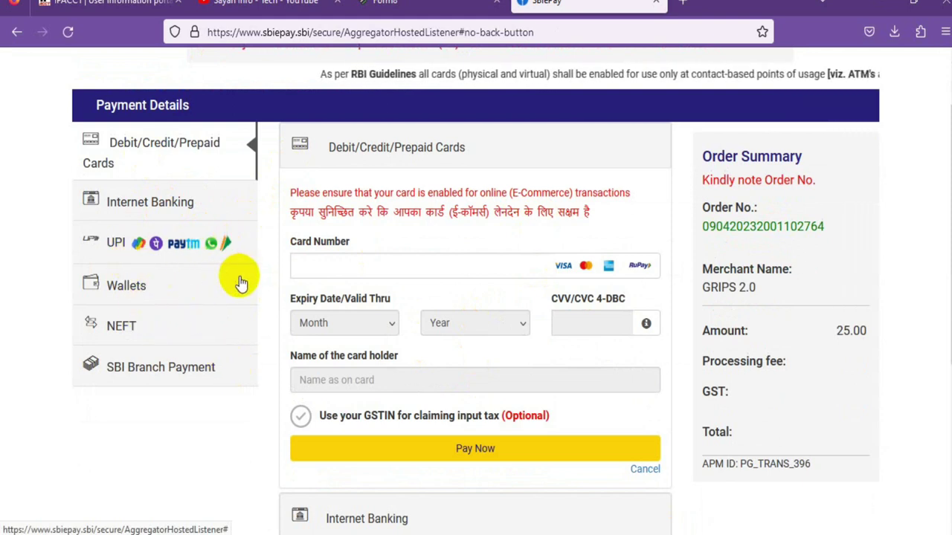
{"action": "left_click", "coordinate": [309, 268]}
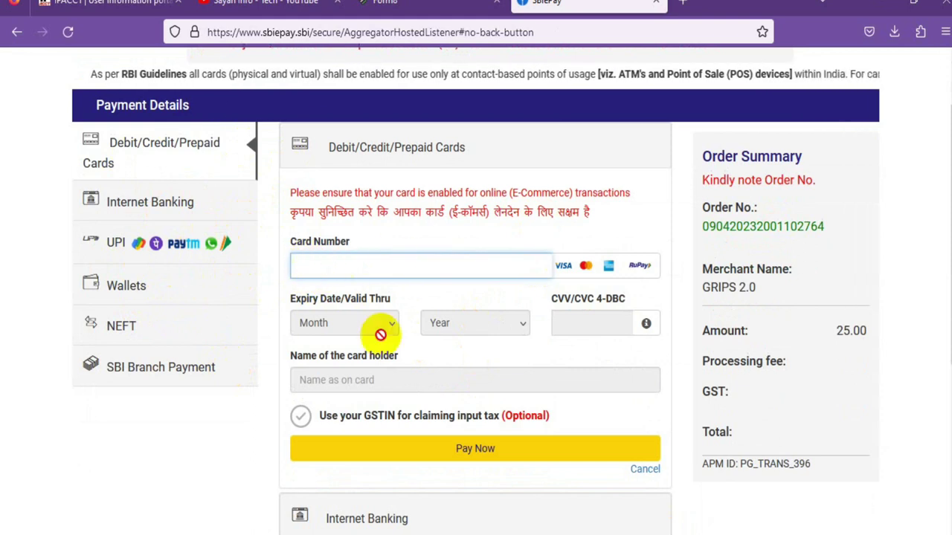
{"action": "scroll", "coordinate": [416, 346], "scroll_direction": "down", "scroll_amount": 2}
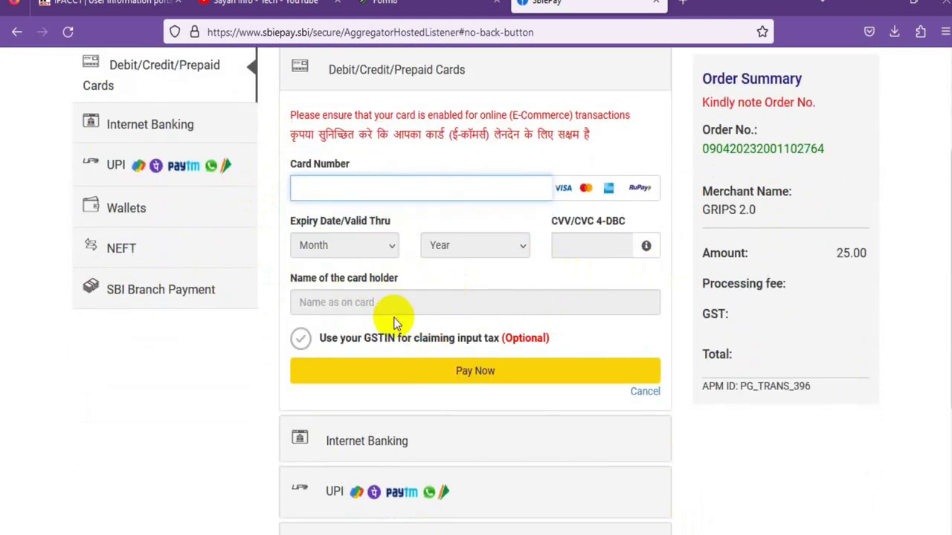